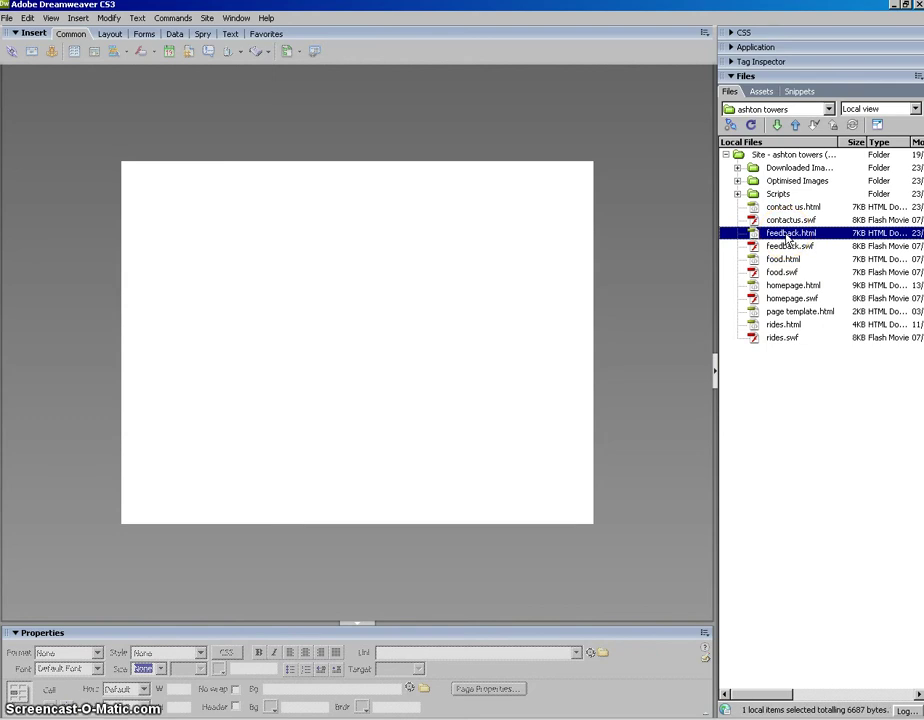
# - Open feedback.html from the Files panel in Design view
pyautogui.doubleClick(788, 233)
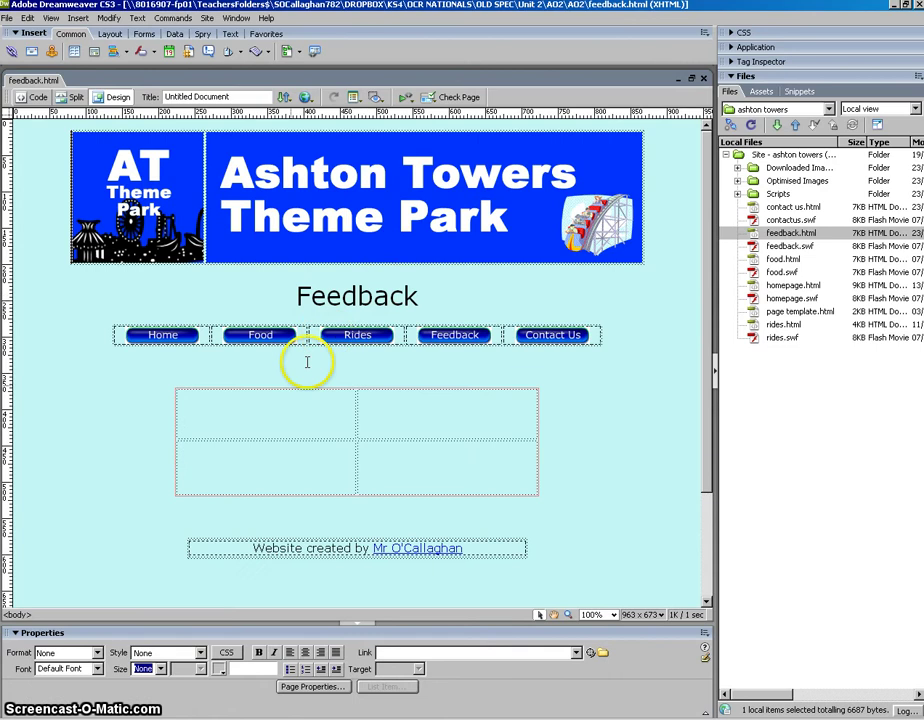
# - Delete the table's right-hand column, leaving one full-width column of two rows
pyautogui.press('Return')
pyautogui.hotkey('ctrl', 'z')
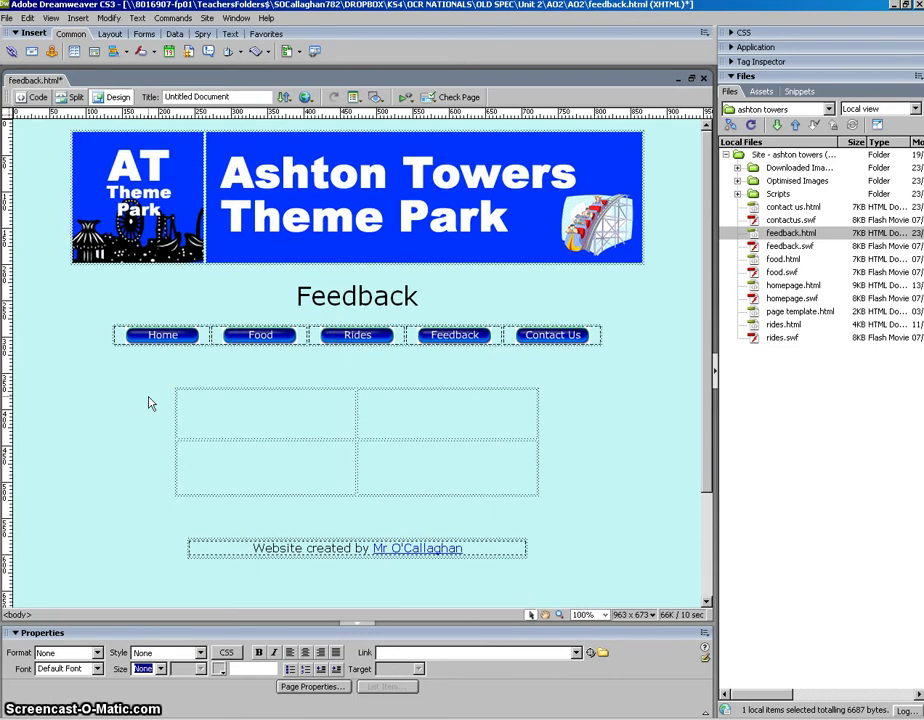
pyautogui.click(514, 462)
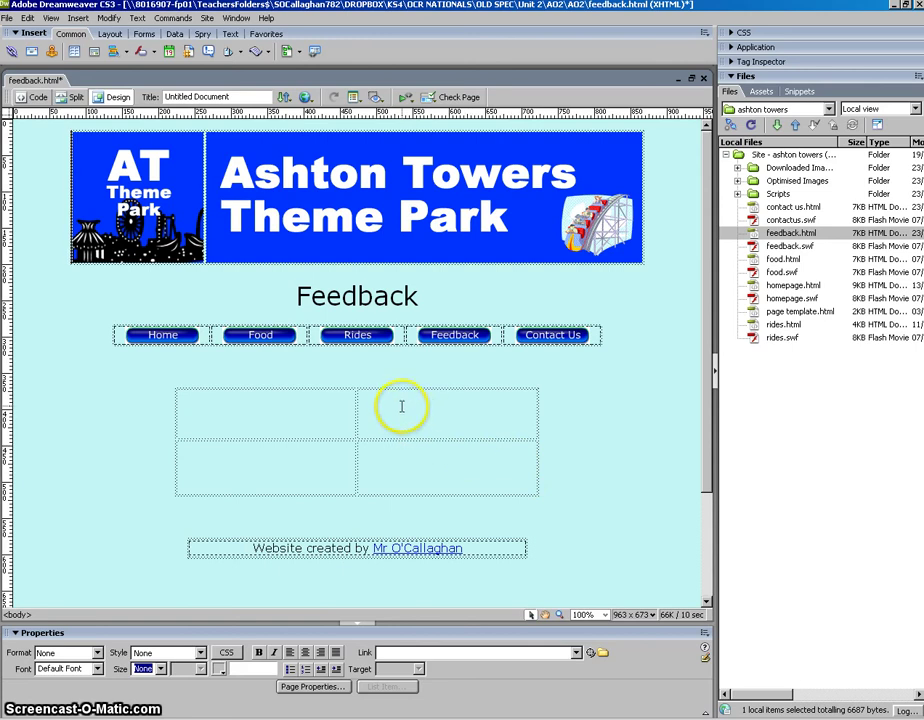
pyautogui.moveTo(401, 405); pyautogui.dragTo(410, 469)
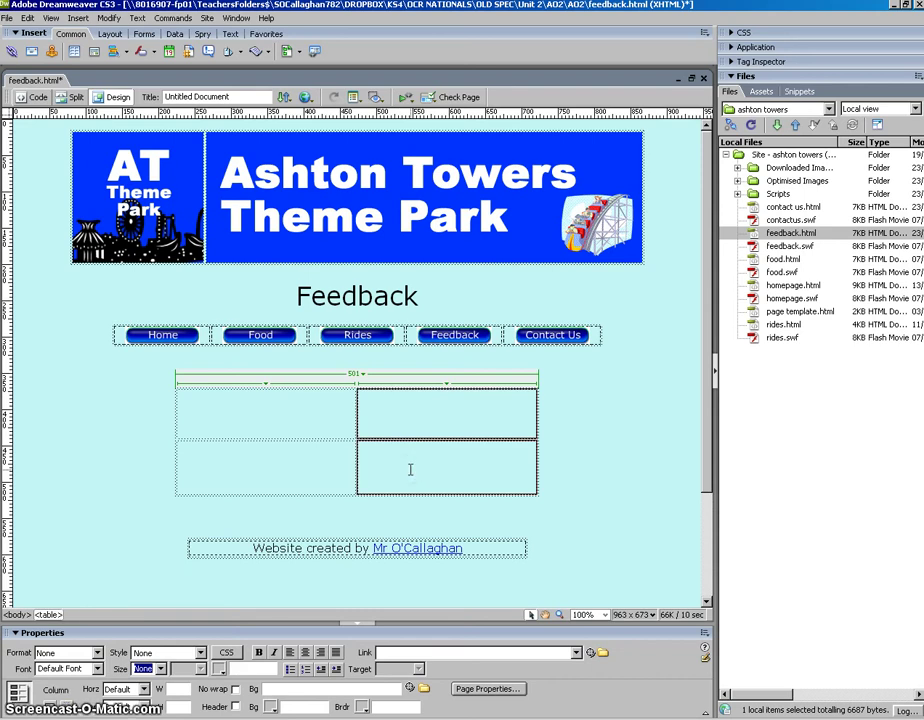
pyautogui.press('Delete')
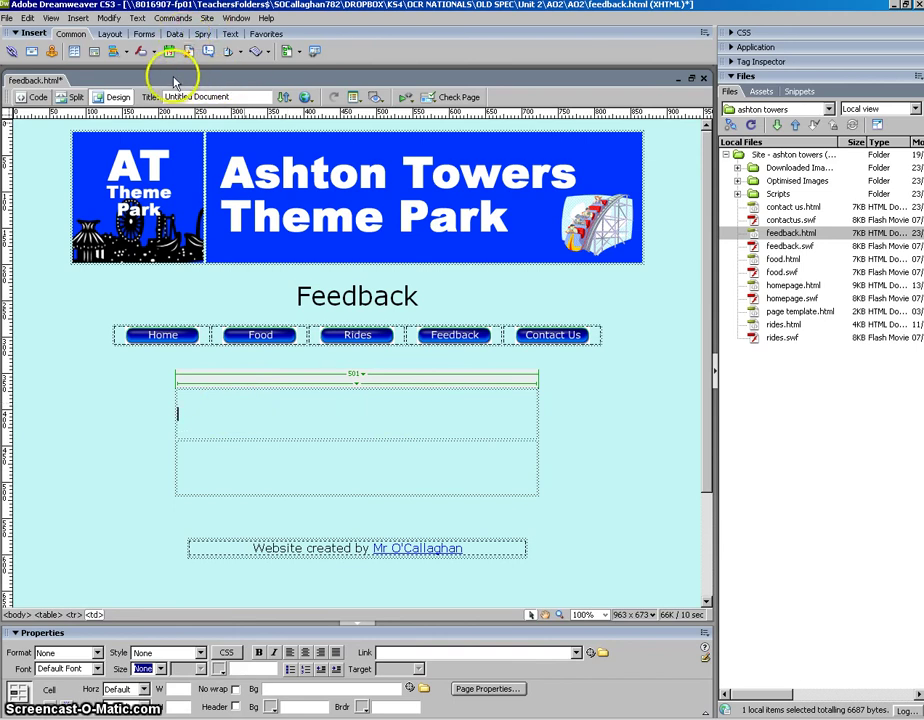
# - Insert form1 (POST method) into the table's top cell from the Forms insert bar
pyautogui.click(143, 34)
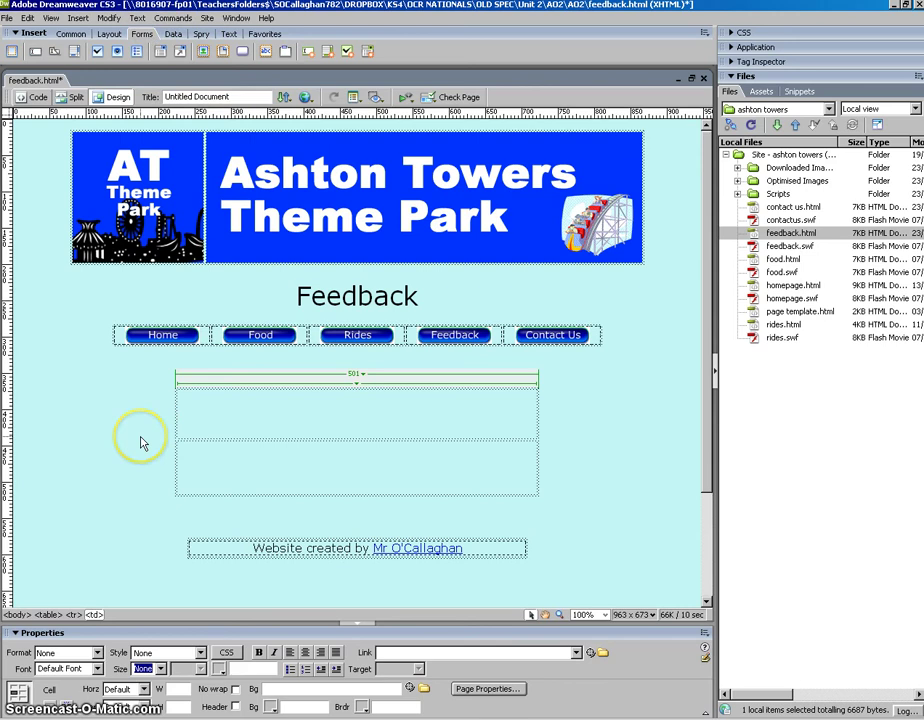
pyautogui.click(295, 410)
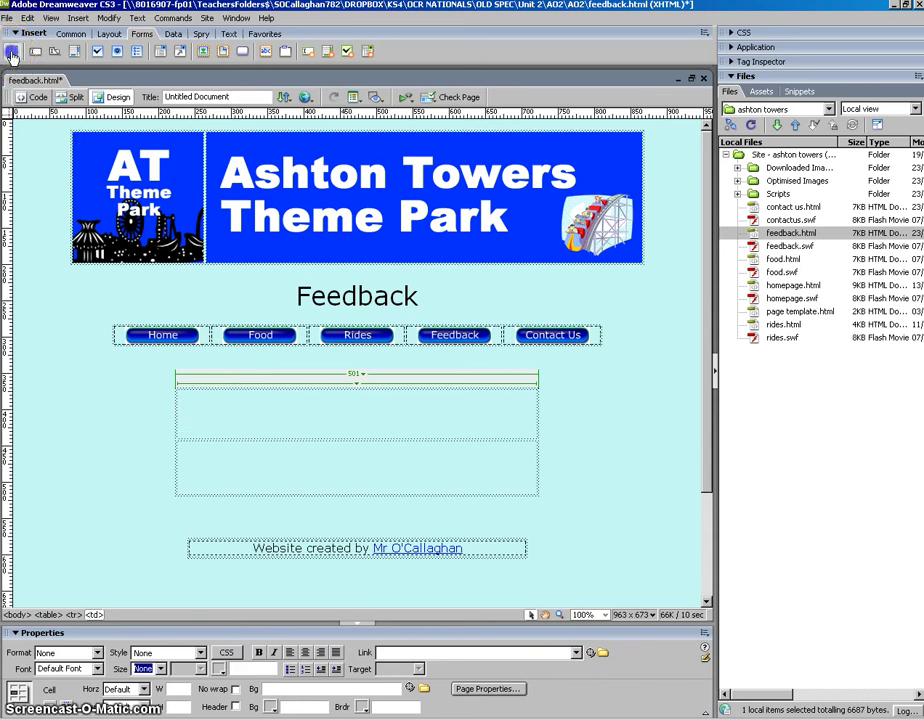
pyautogui.click(11, 52)
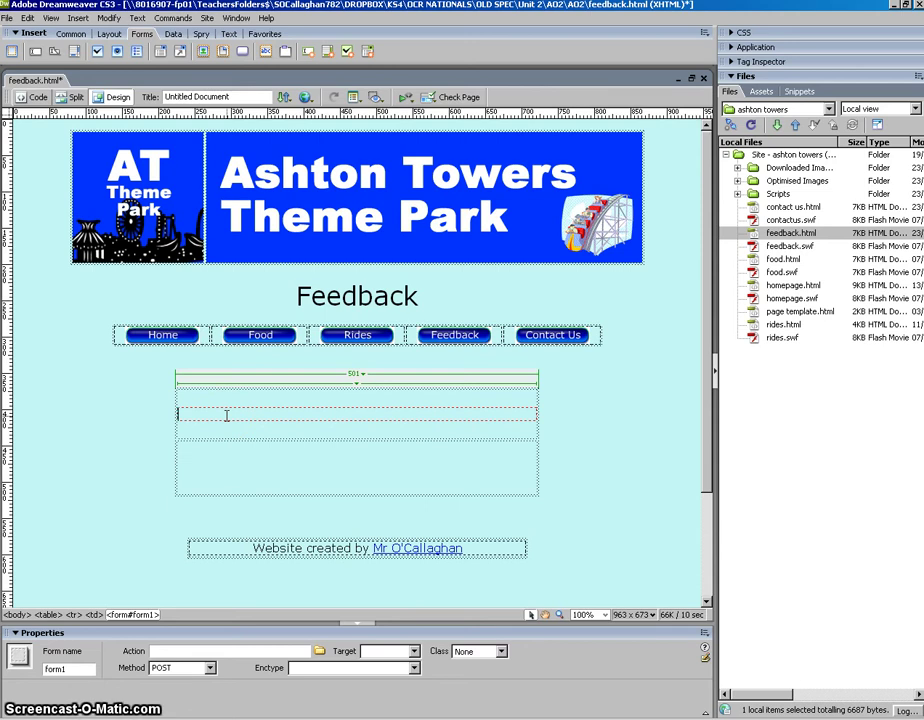
# - Add a 'Name:' label with a text field of ID Name, then start a new line
pyautogui.click(54, 524)
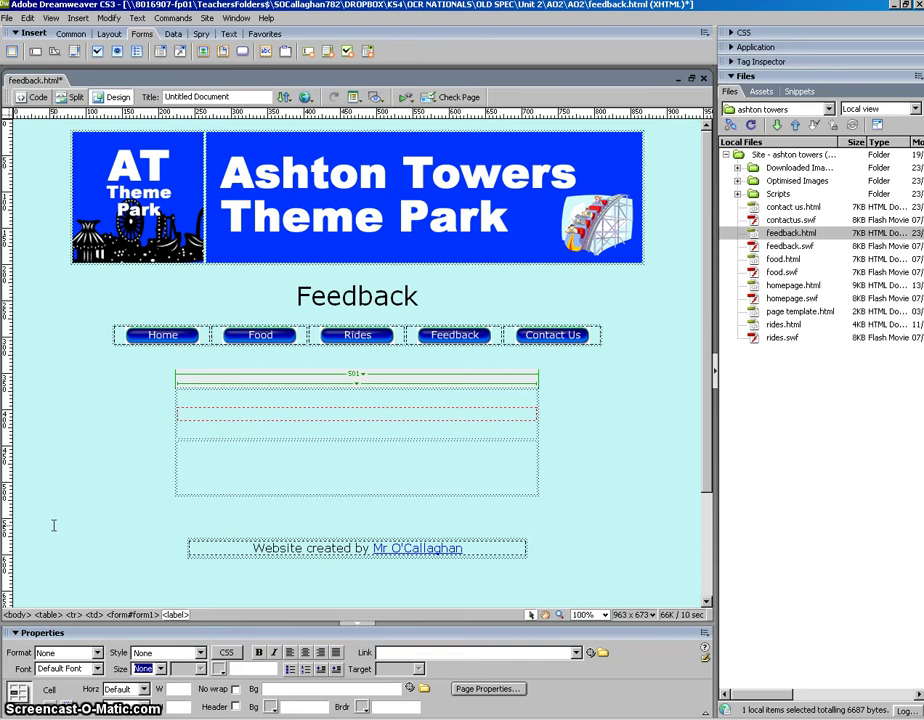
pyautogui.write('Name:')
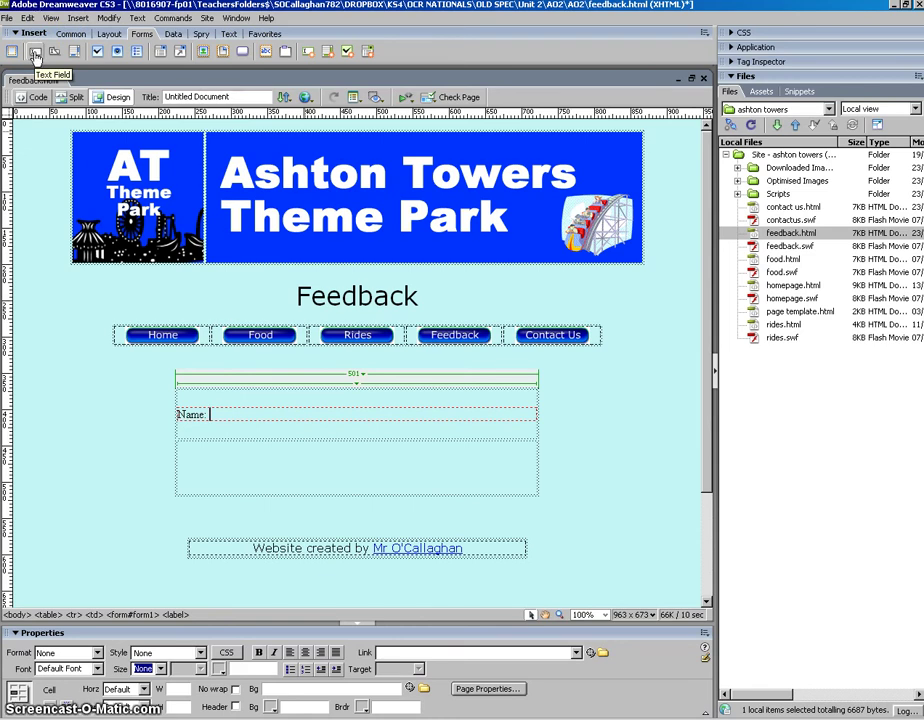
pyautogui.click(35, 55)
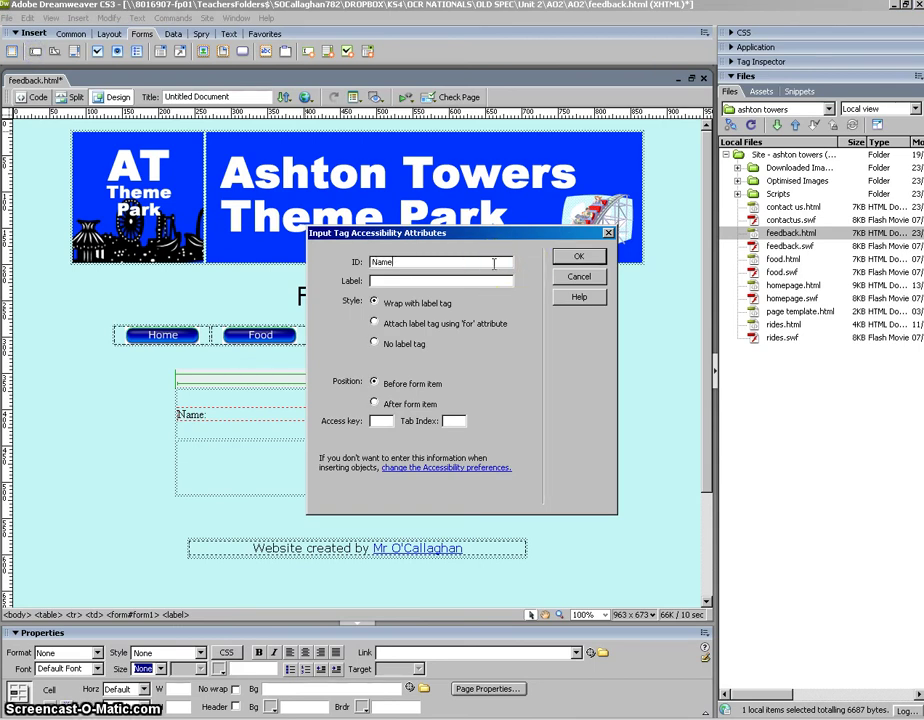
pyautogui.click(577, 257)
pyautogui.click(328, 416)
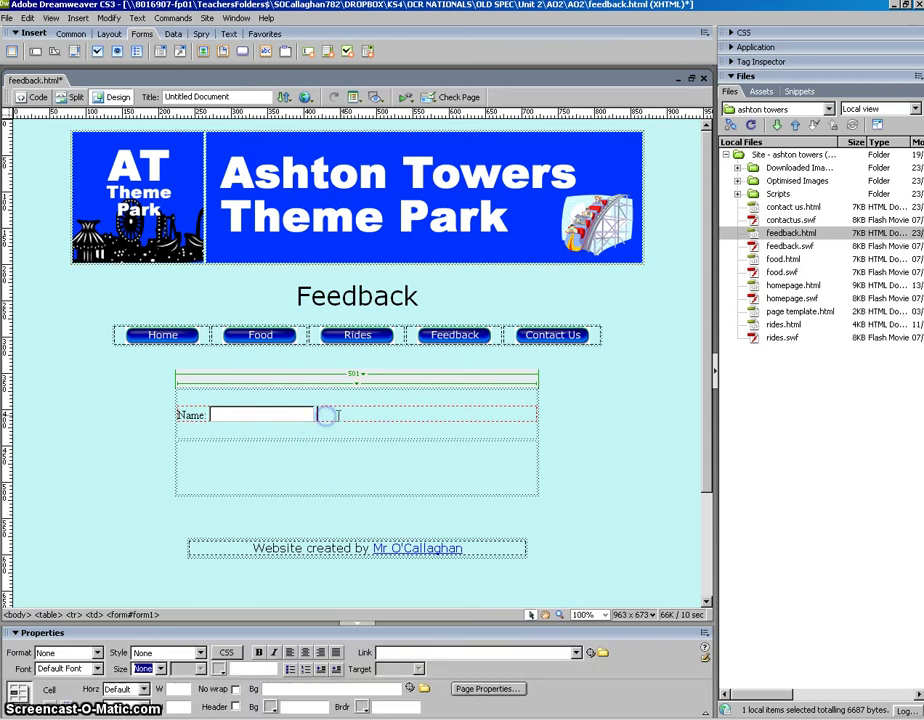
pyautogui.click(555, 522)
pyautogui.press('Return')
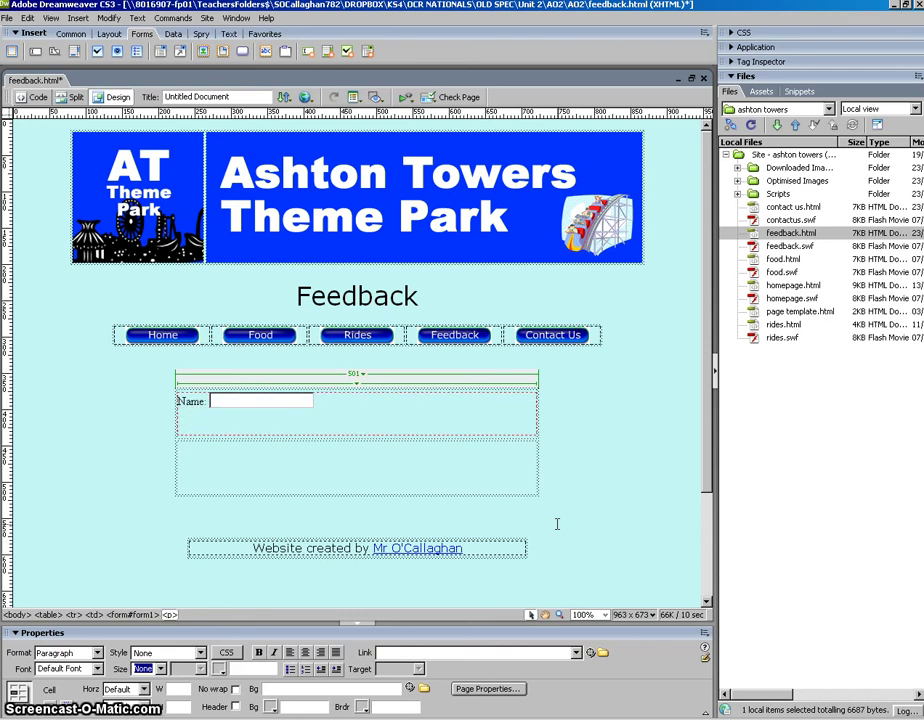
# - Add an 'Email:' label with a text field of ID email, then start a new line
pyautogui.write('Email')
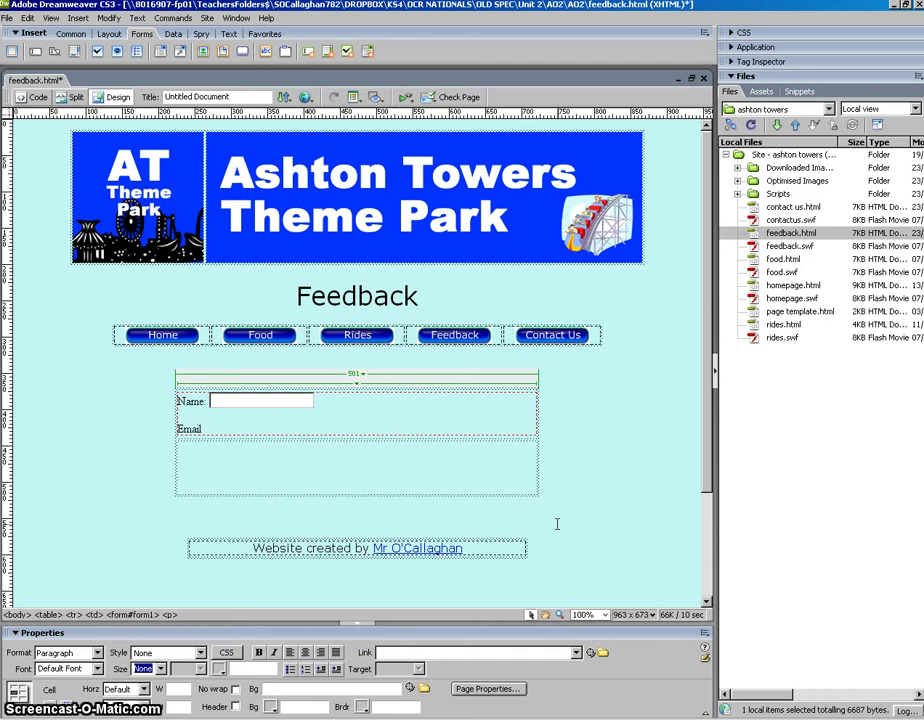
pyautogui.write(':')
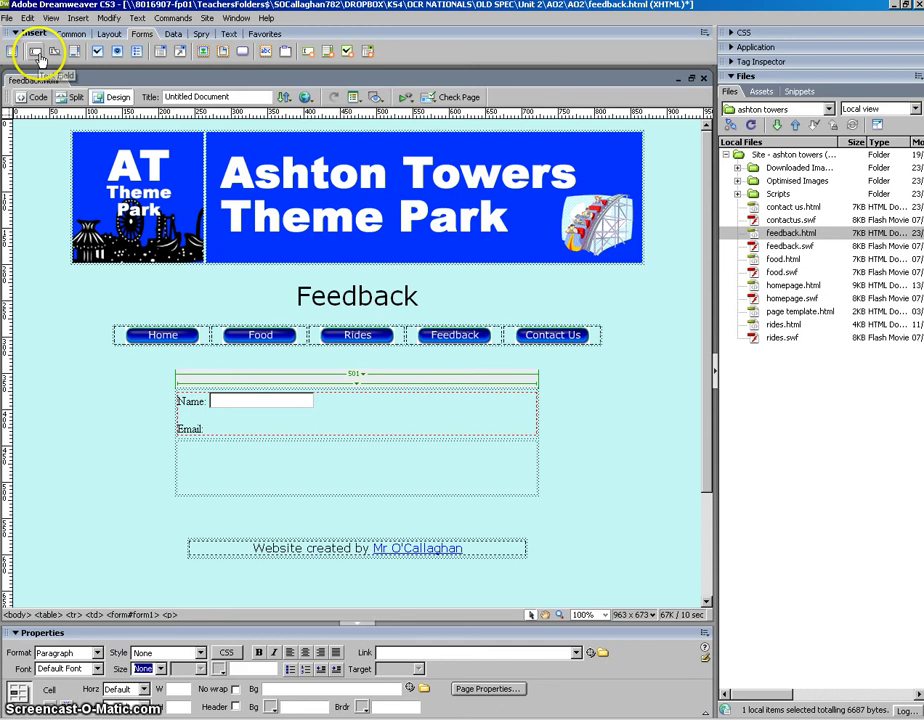
pyautogui.click(35, 52)
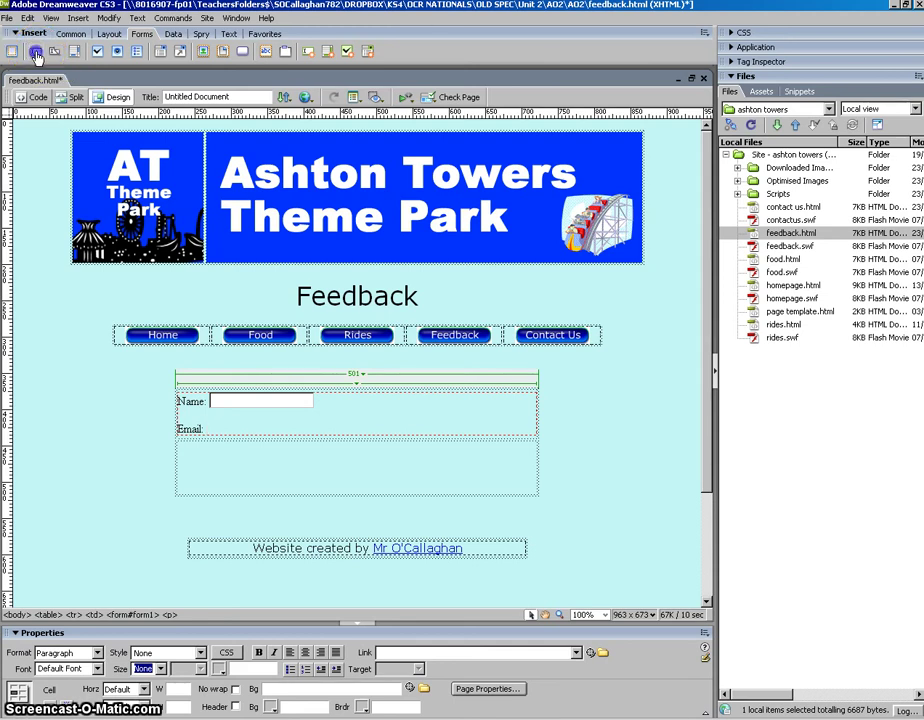
pyautogui.write('email')
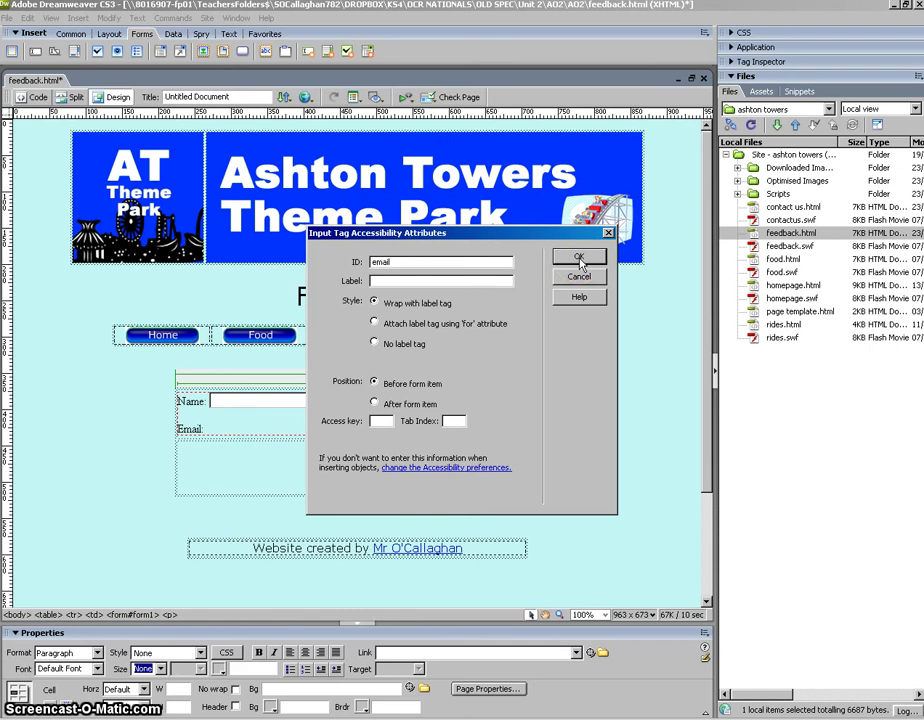
pyautogui.click(580, 258)
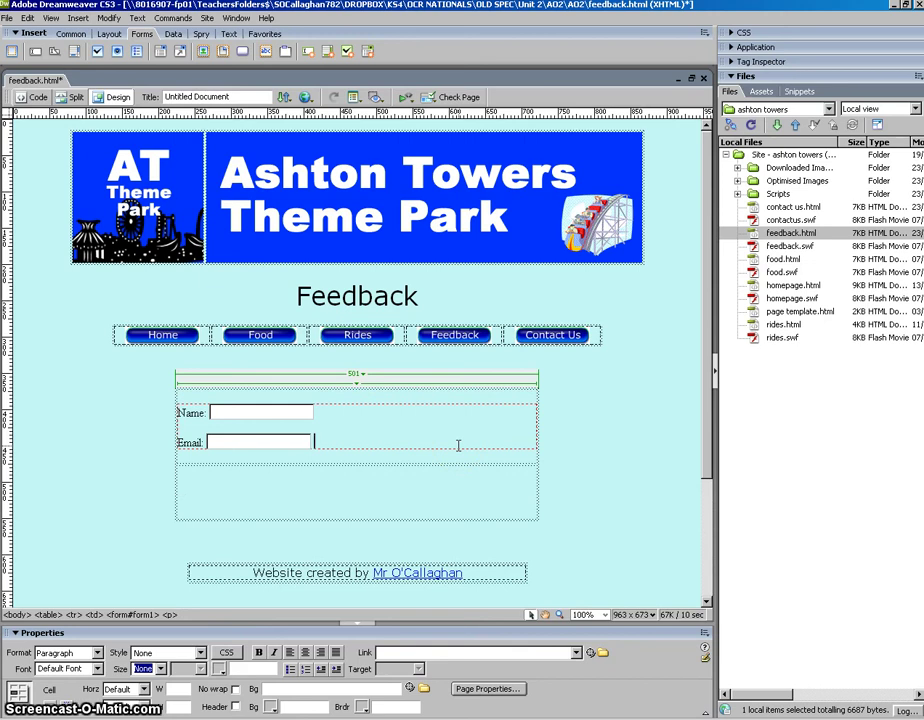
pyautogui.press('Return')
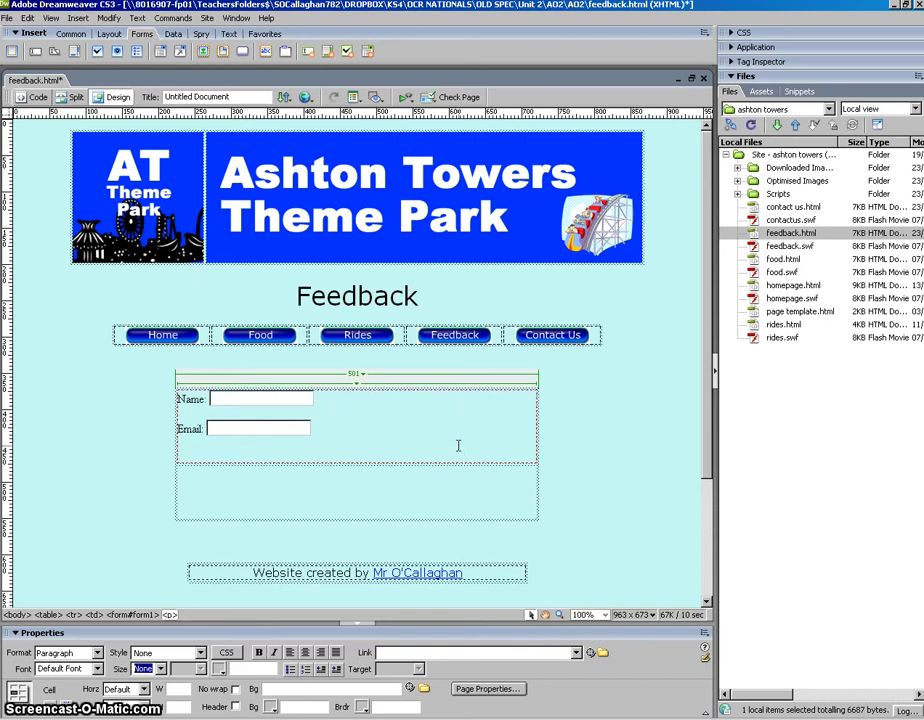
# - Type 'Did you find the information' to begin the usefulness question under the Email field
pyautogui.write('Did you find the')
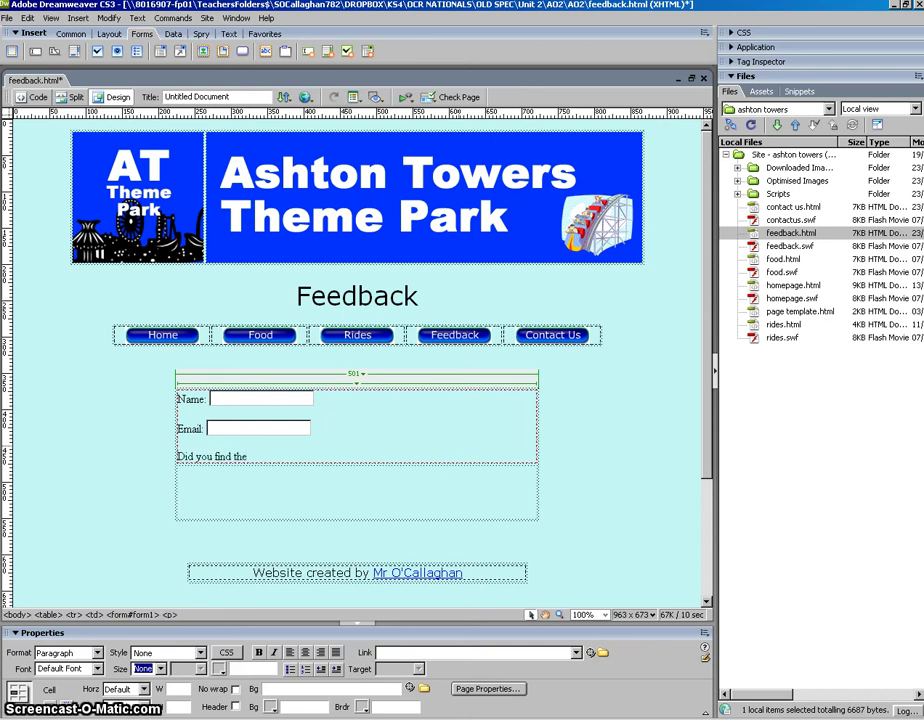
pyautogui.write(' information on this site useful?')
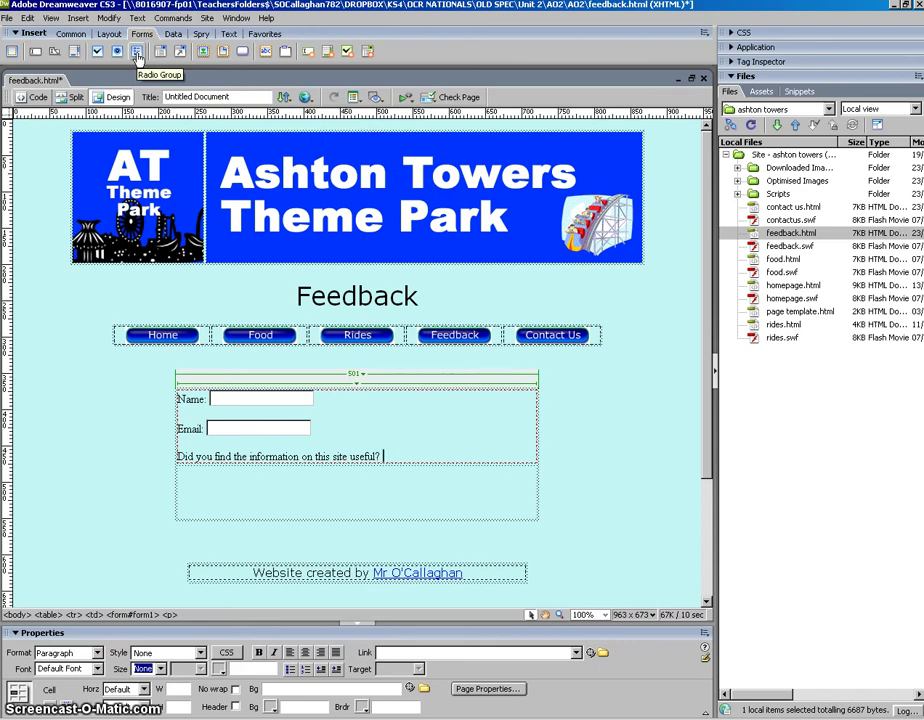
# - Insert a radio group named 'useful info' with choices labelled Yes and No
pyautogui.click(137, 56)
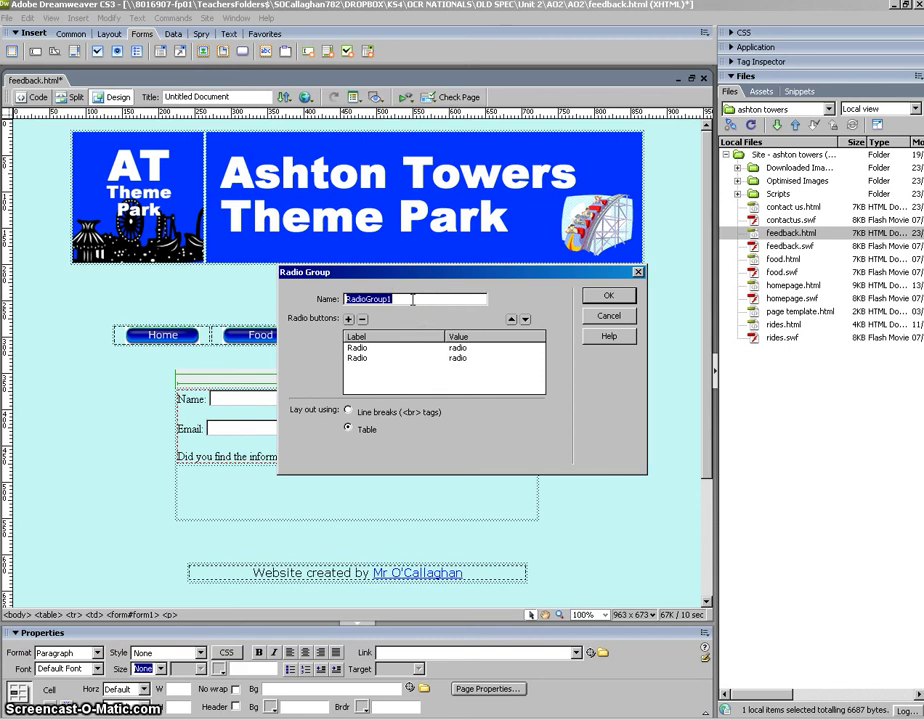
pyautogui.write('useful')
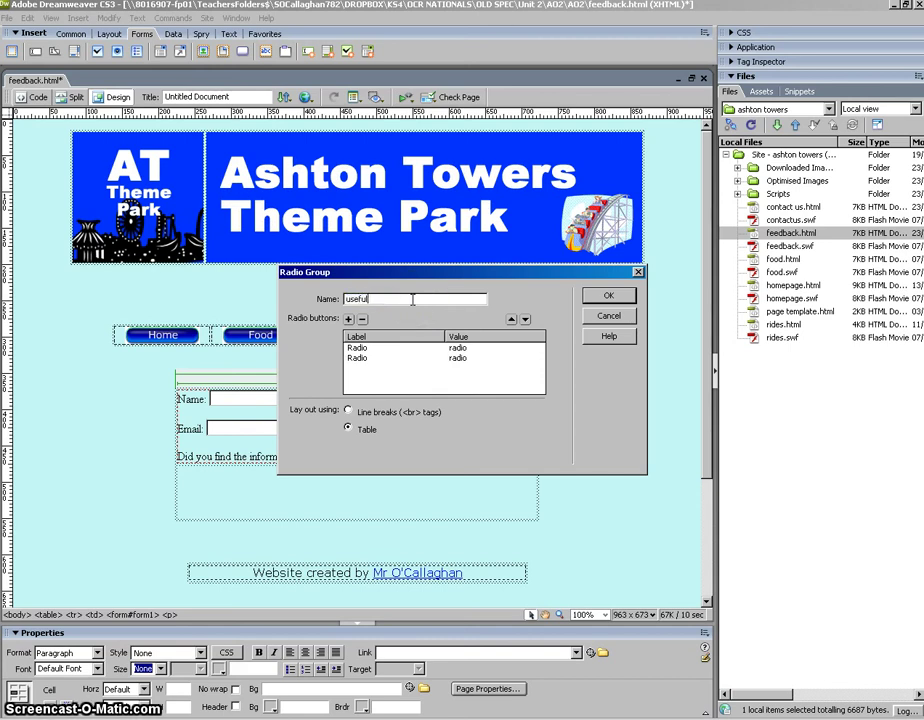
pyautogui.press('BackSpace')
pyautogui.press('BackSpace')
pyautogui.write('info')
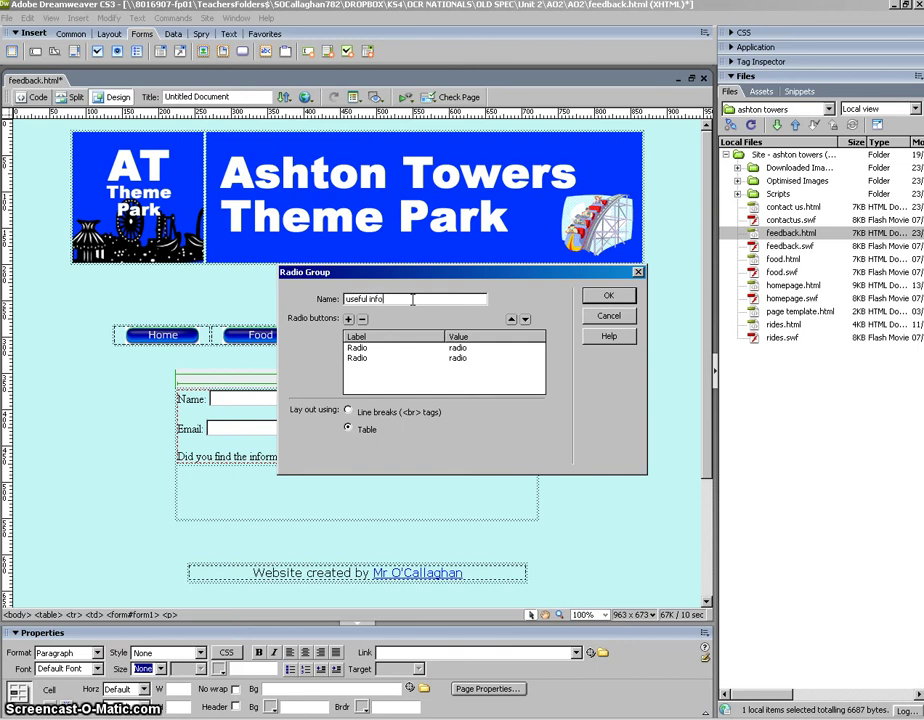
pyautogui.click(357, 348)
pyautogui.click(370, 347)
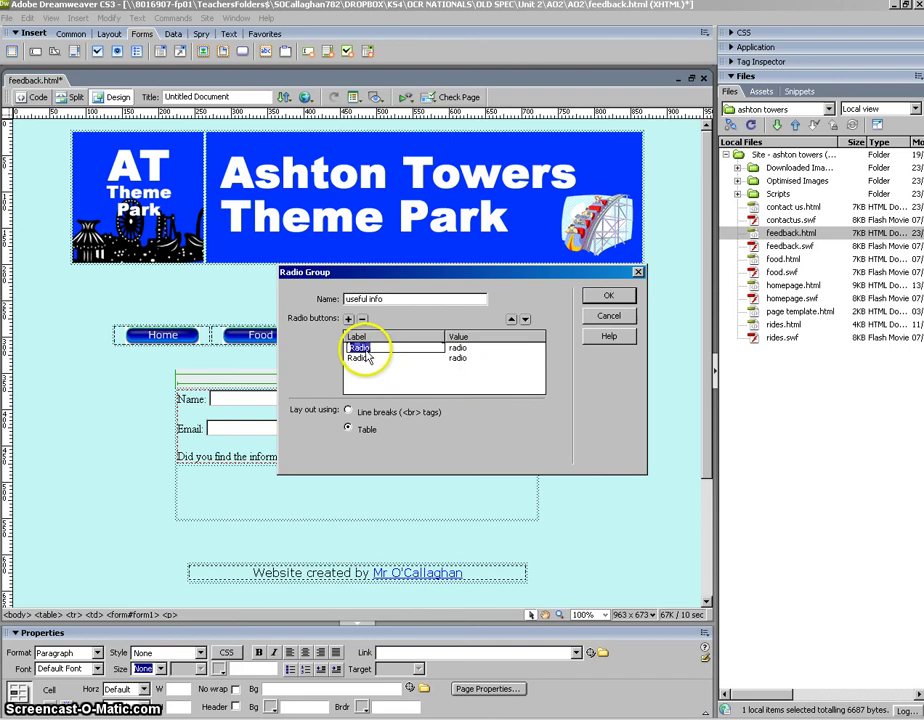
pyautogui.write('Yes')
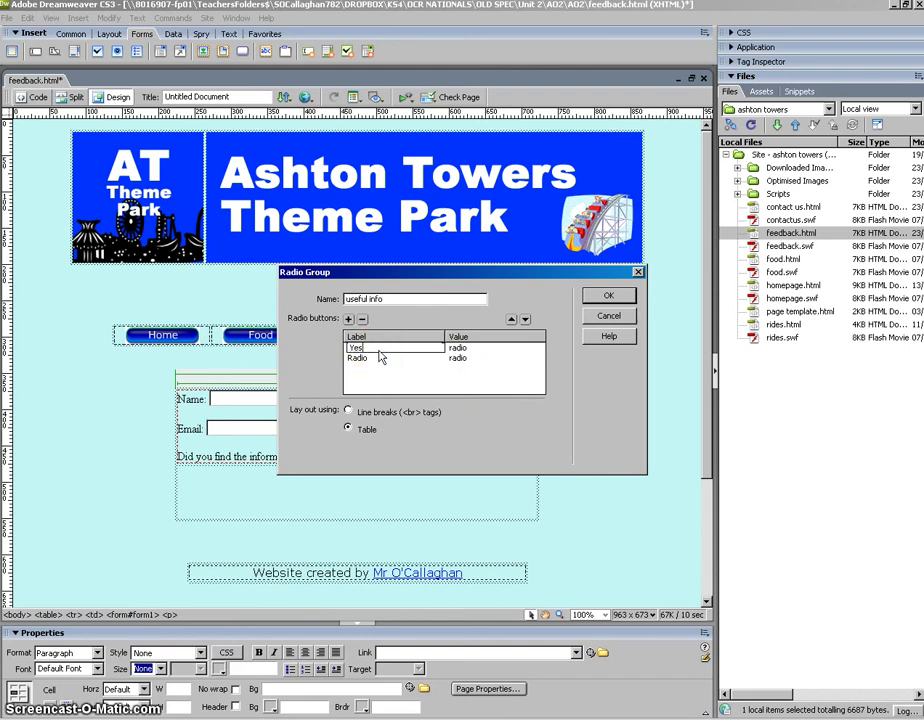
pyautogui.click(358, 357)
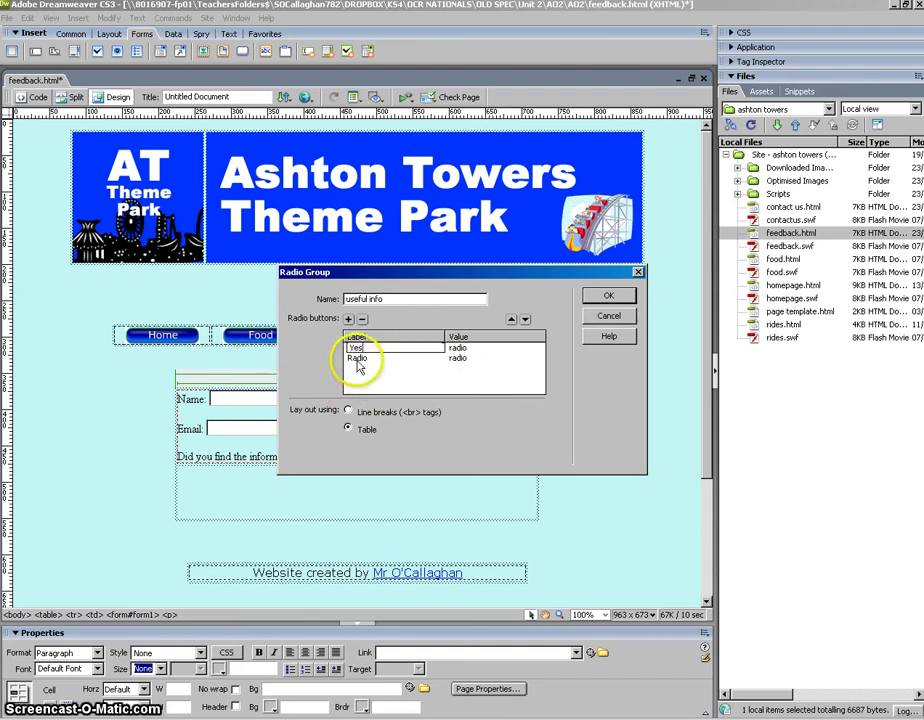
pyautogui.click(358, 358)
pyautogui.write('No')
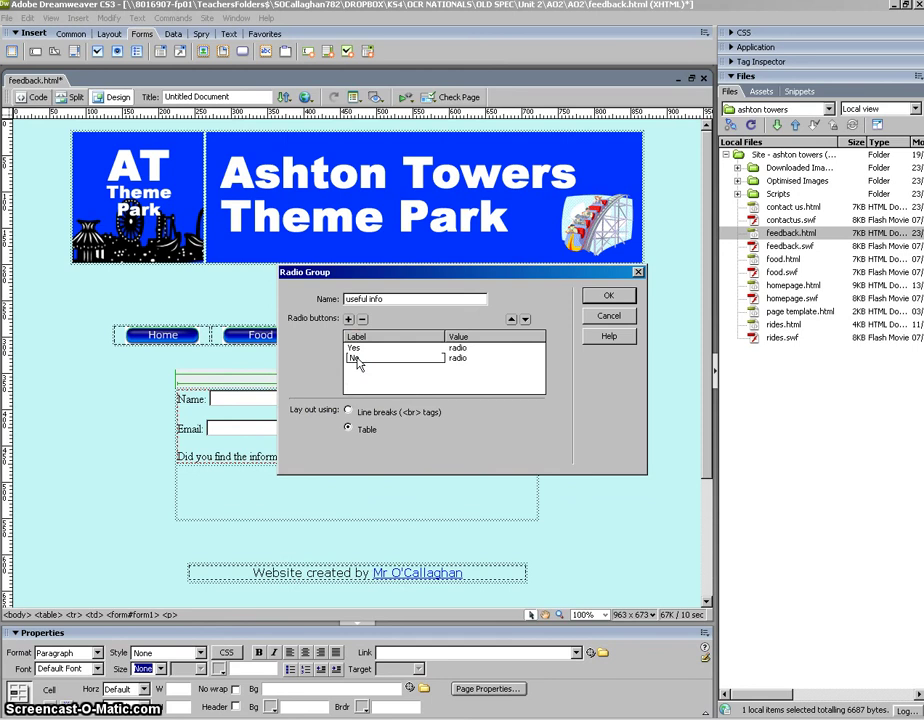
pyautogui.click(608, 296)
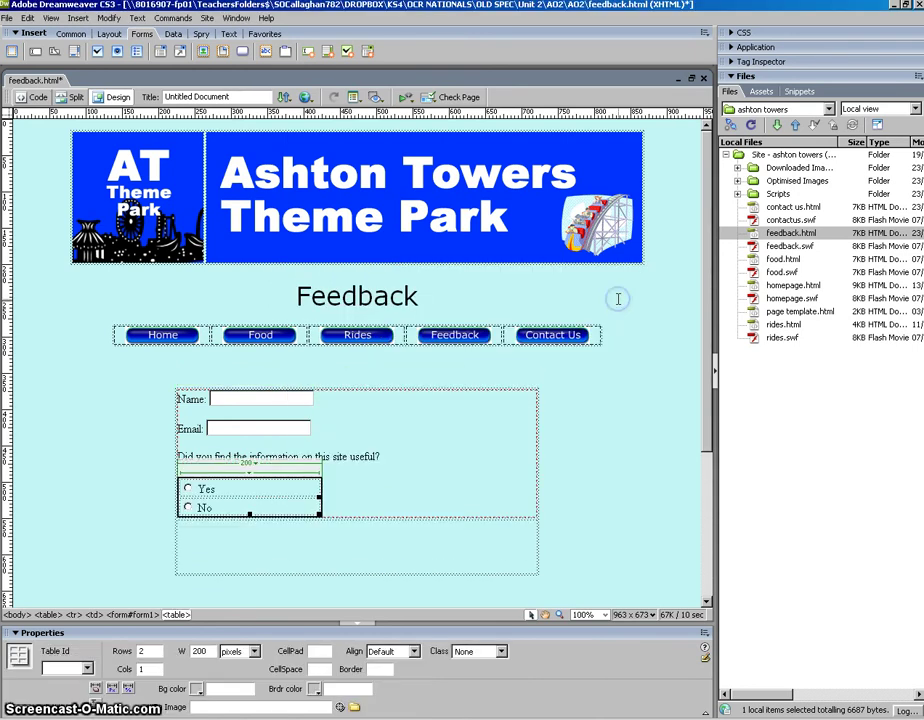
# - Add the 'Any other comments:' prompt below the Yes/No choices and start a new line
pyautogui.click(355, 522)
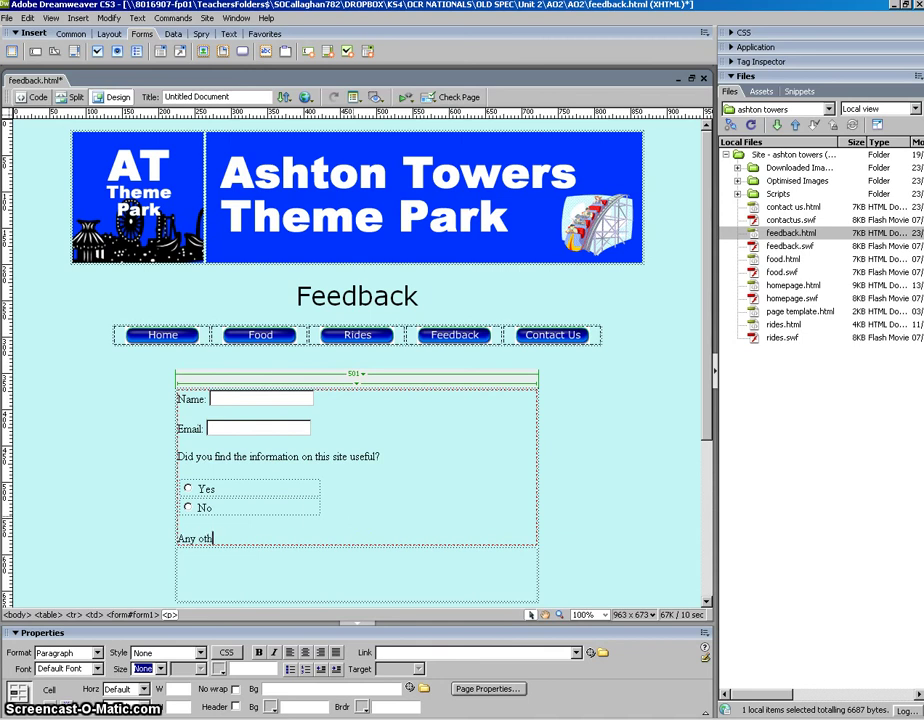
pyautogui.write('Any other comments:')
pyautogui.press('Return')
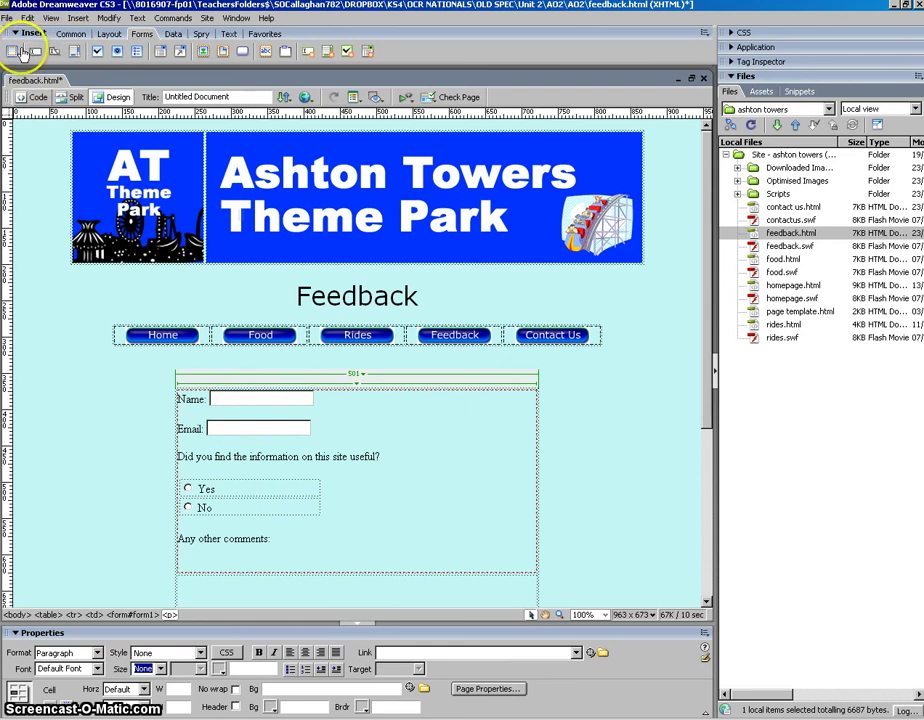
# - Insert a textarea with ID comments under the prompt, with an empty line after it
pyautogui.click(73, 53)
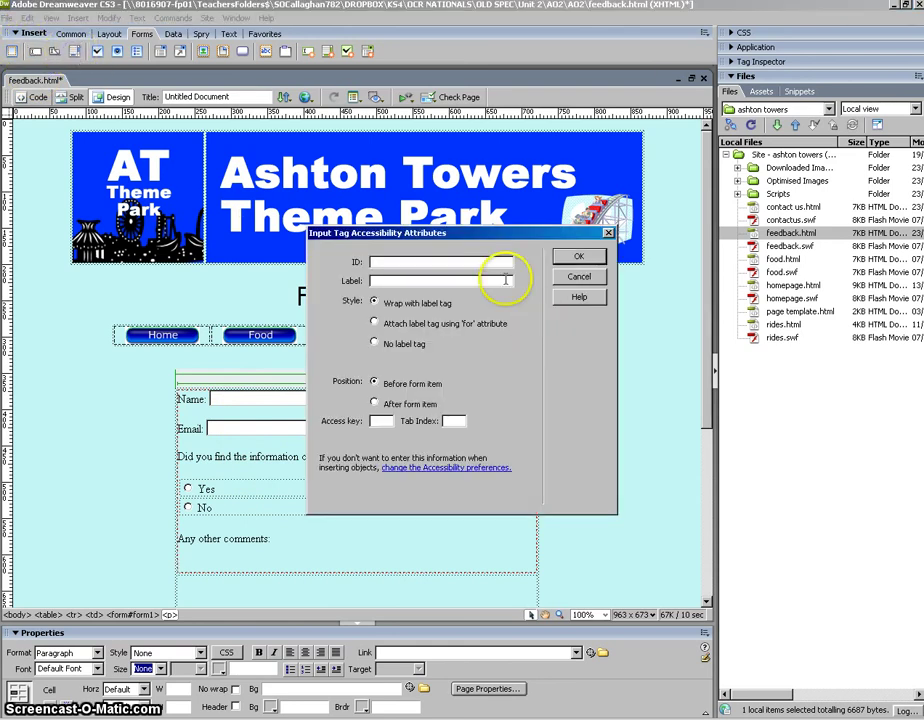
pyautogui.write('comments')
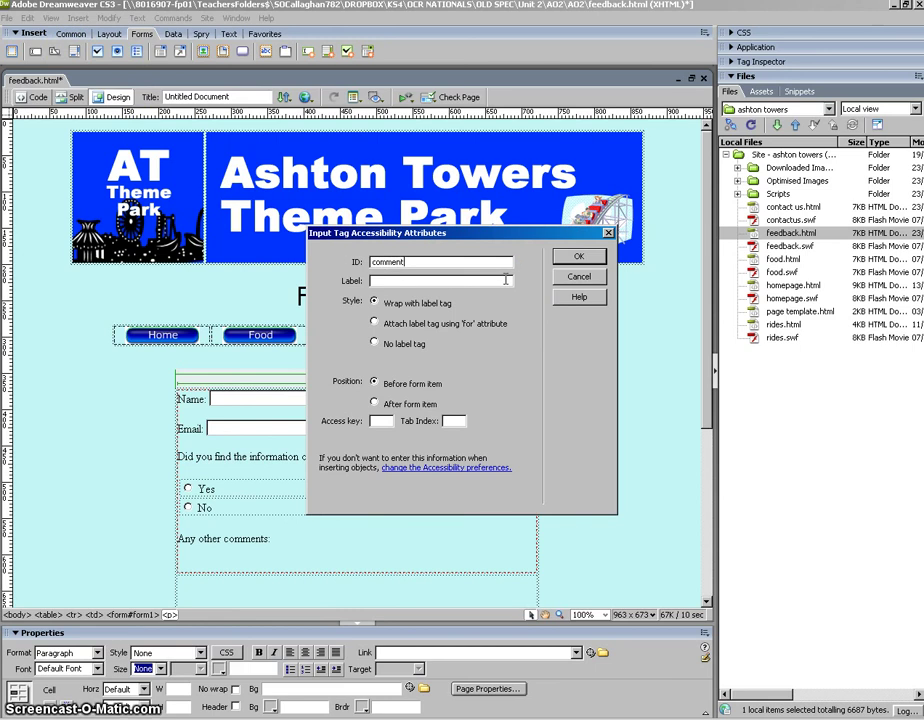
pyautogui.click(600, 262)
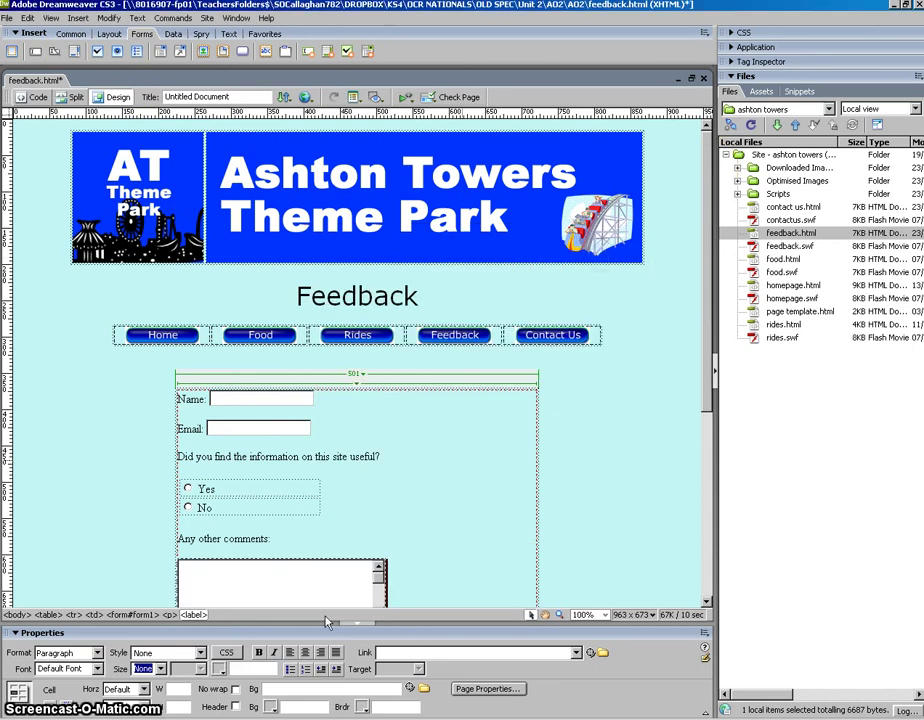
pyautogui.moveTo(707, 386); pyautogui.dragTo(695, 487)
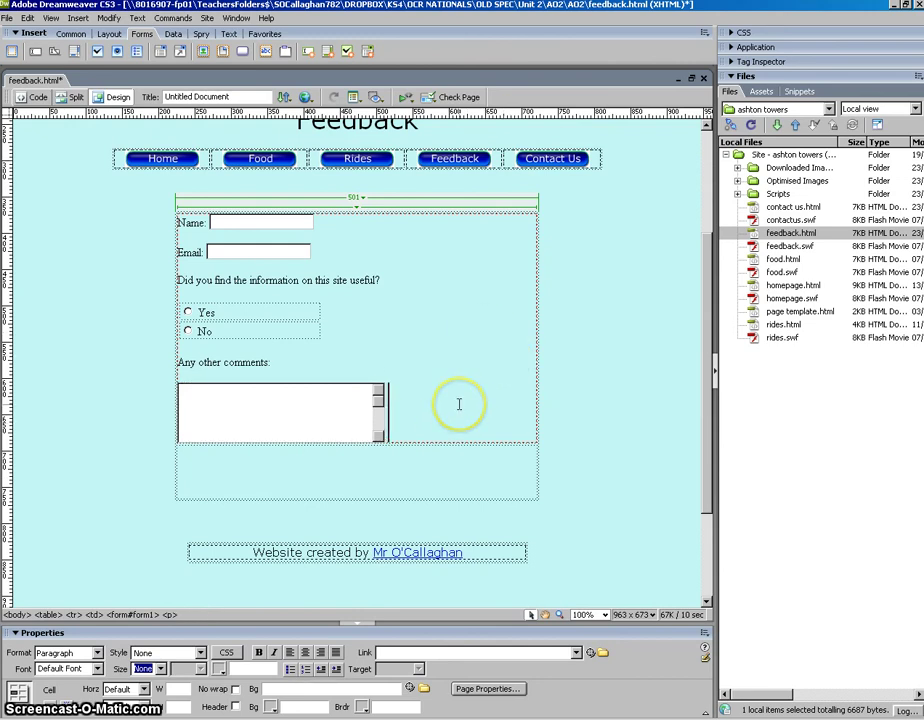
pyautogui.press('Return')
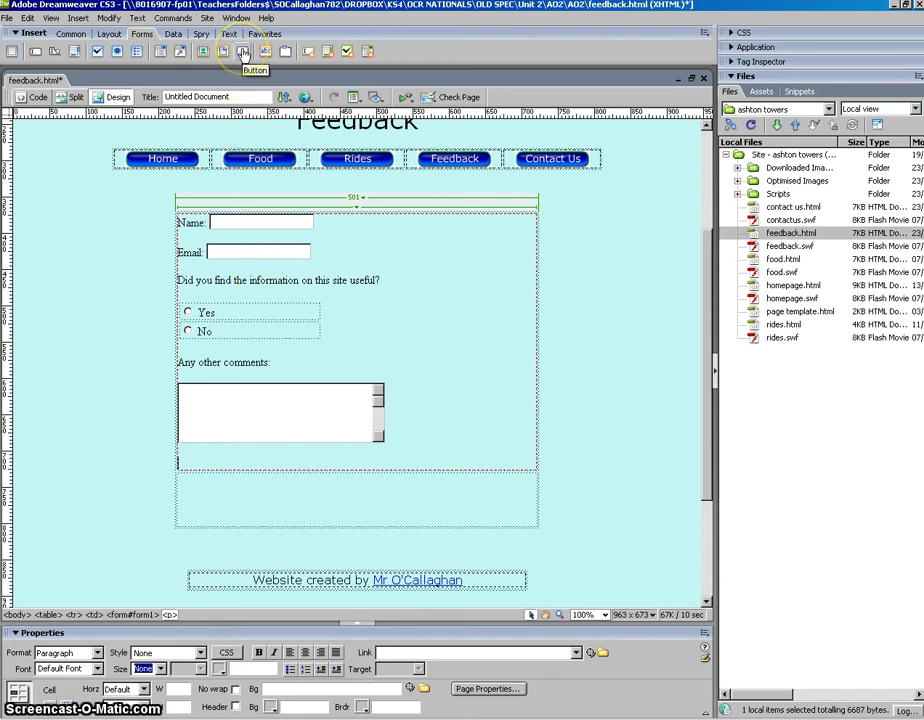
# - Insert a button with ID Submit below the comments box
pyautogui.click(243, 53)
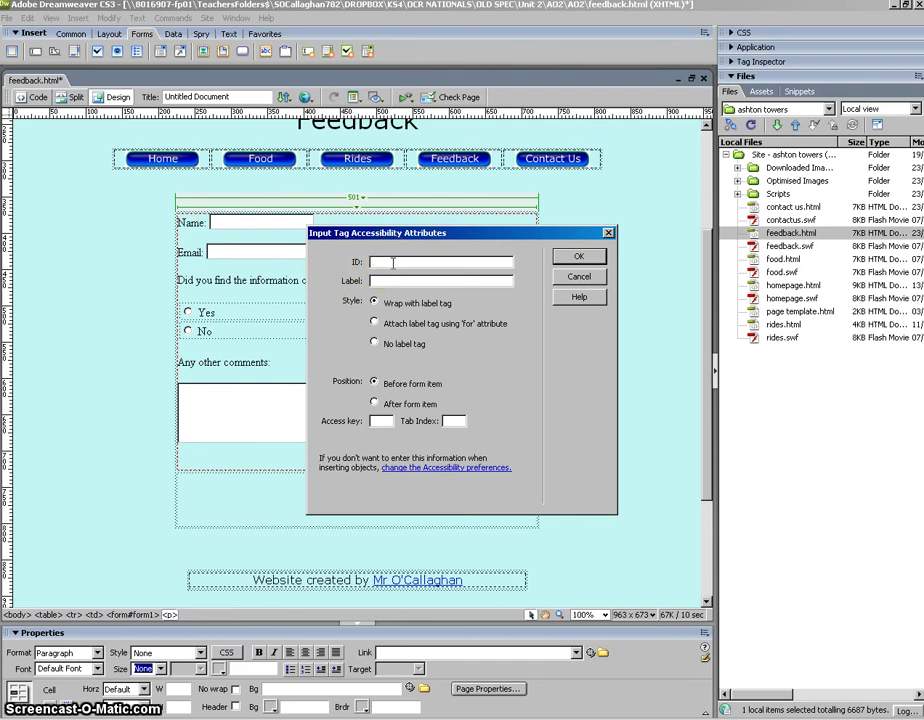
pyautogui.write('t')
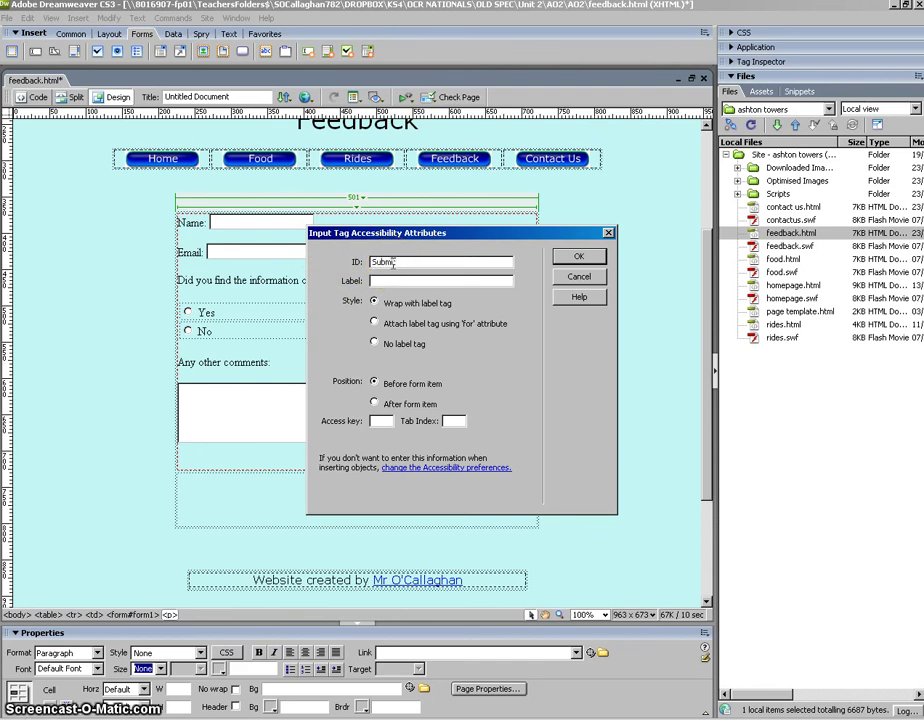
pyautogui.click(443, 261)
pyautogui.click(578, 258)
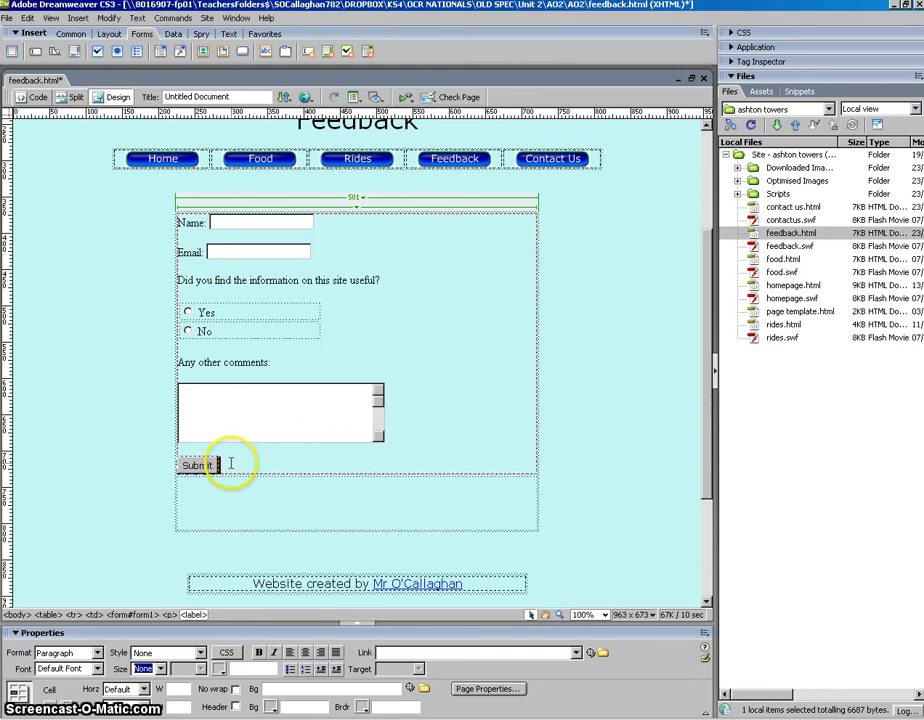
# - Centre the Submit button's line with Align Center
pyautogui.moveTo(229, 461); pyautogui.dragTo(182, 462)
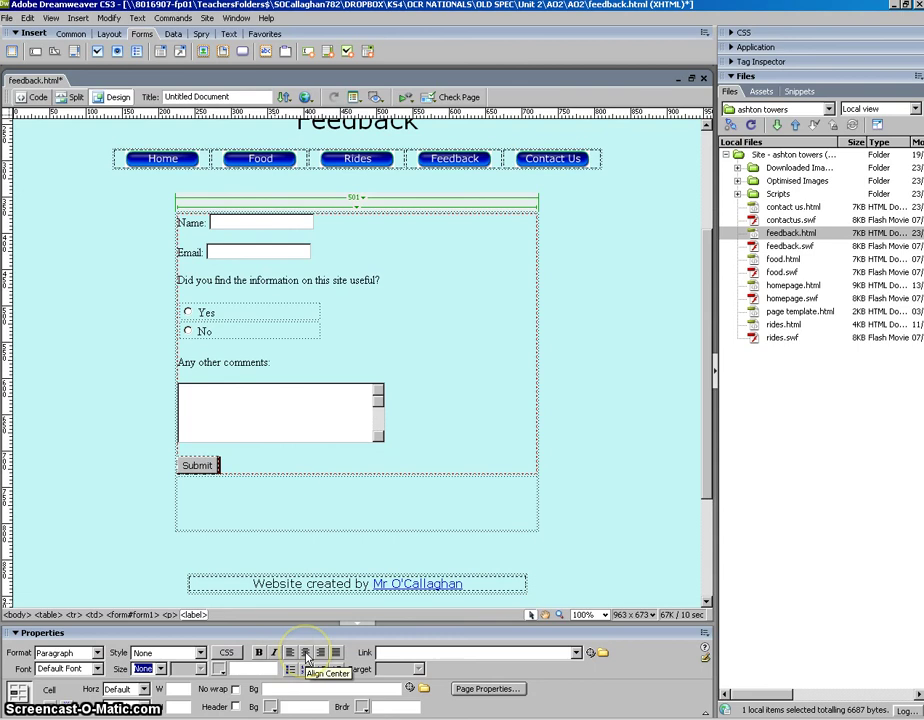
pyautogui.click(306, 653)
pyautogui.click(436, 428)
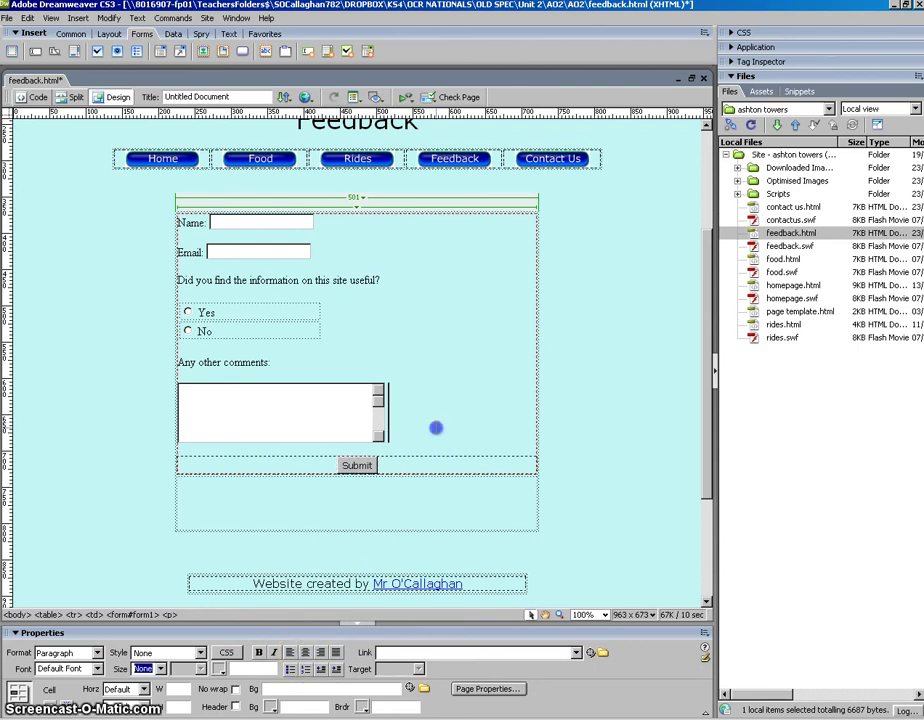
pyautogui.click(446, 500)
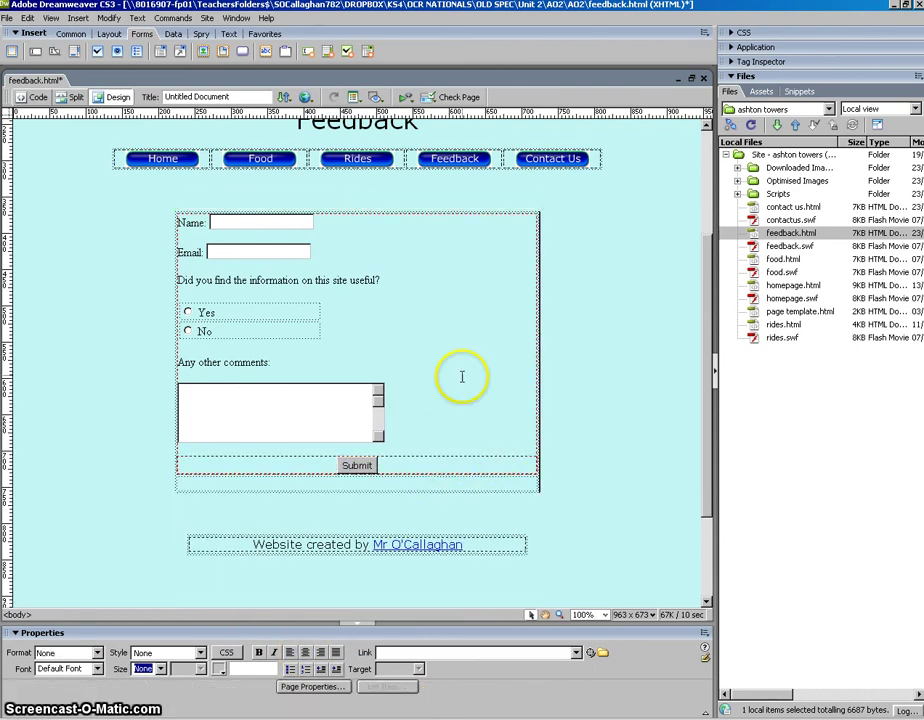
# - Set form1's Action to mailto: followed by the author's e-mail address, correcting a typo
pyautogui.click(396, 479)
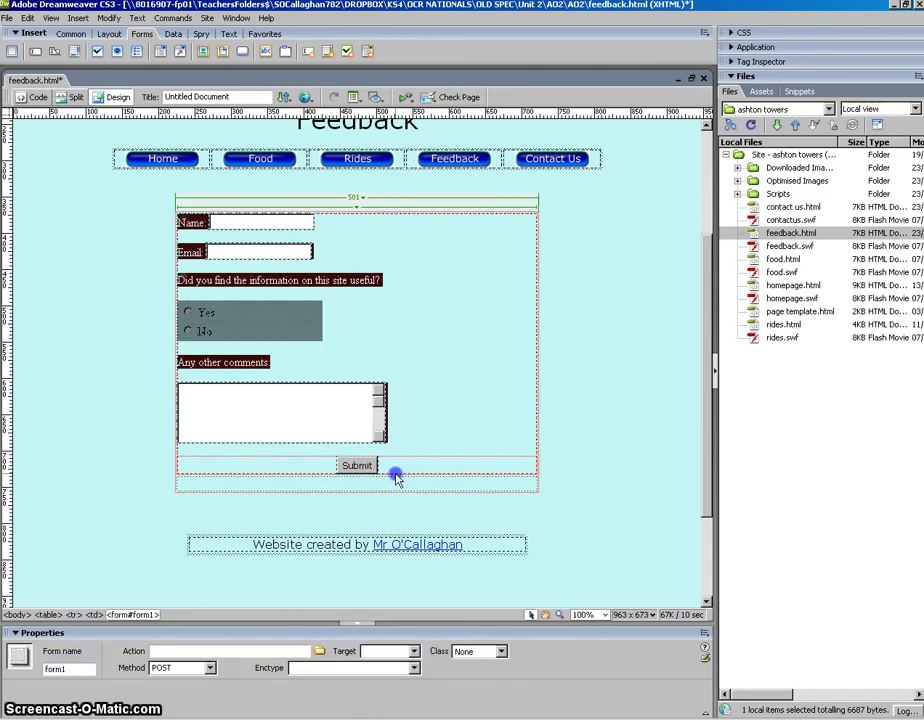
pyautogui.click(289, 652)
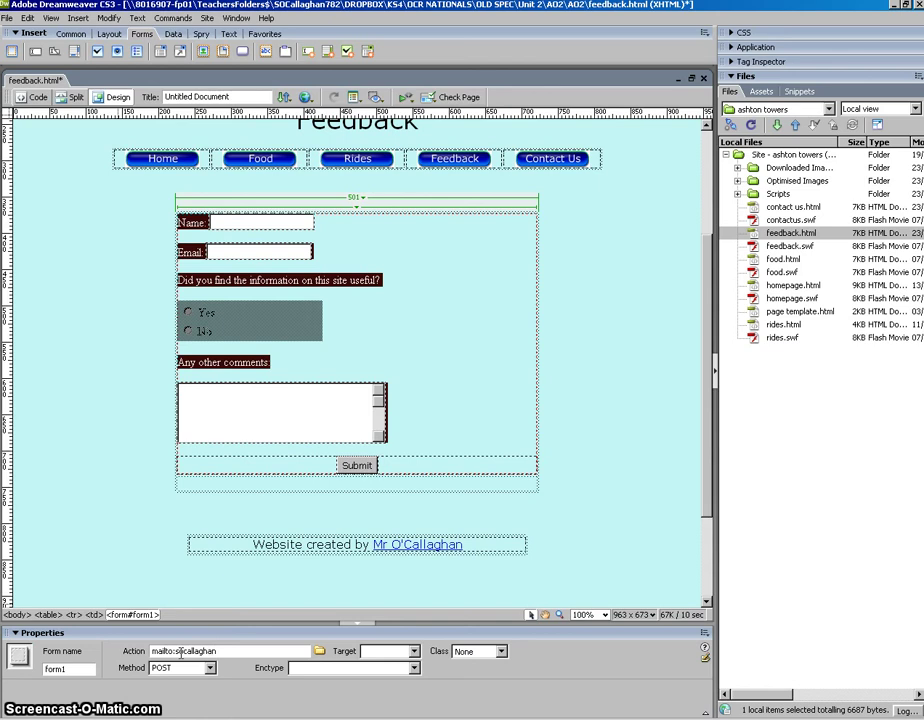
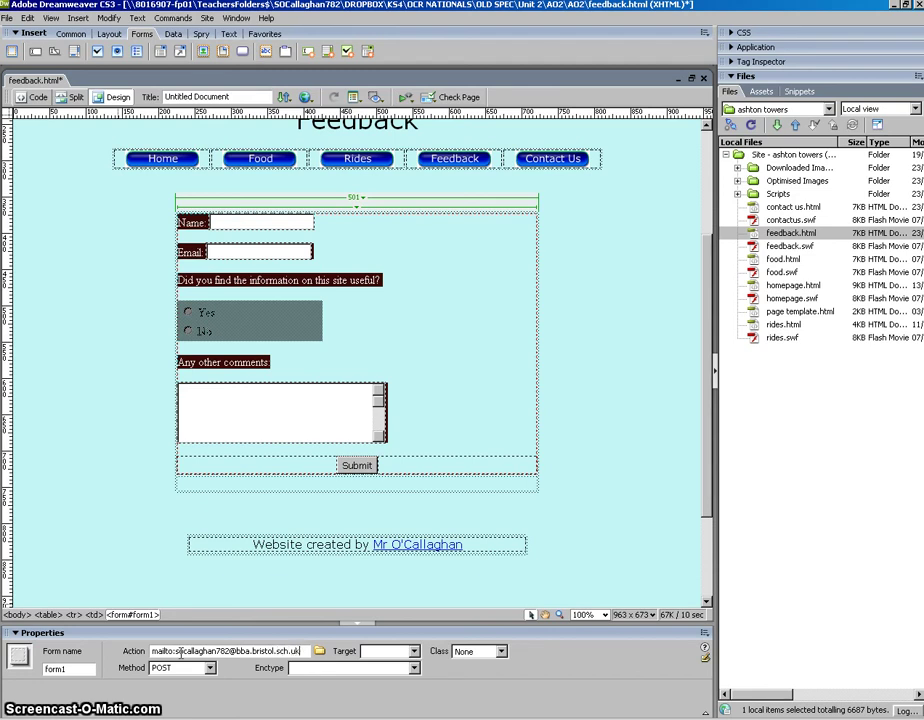
pyautogui.click(181, 651)
pyautogui.write('o')
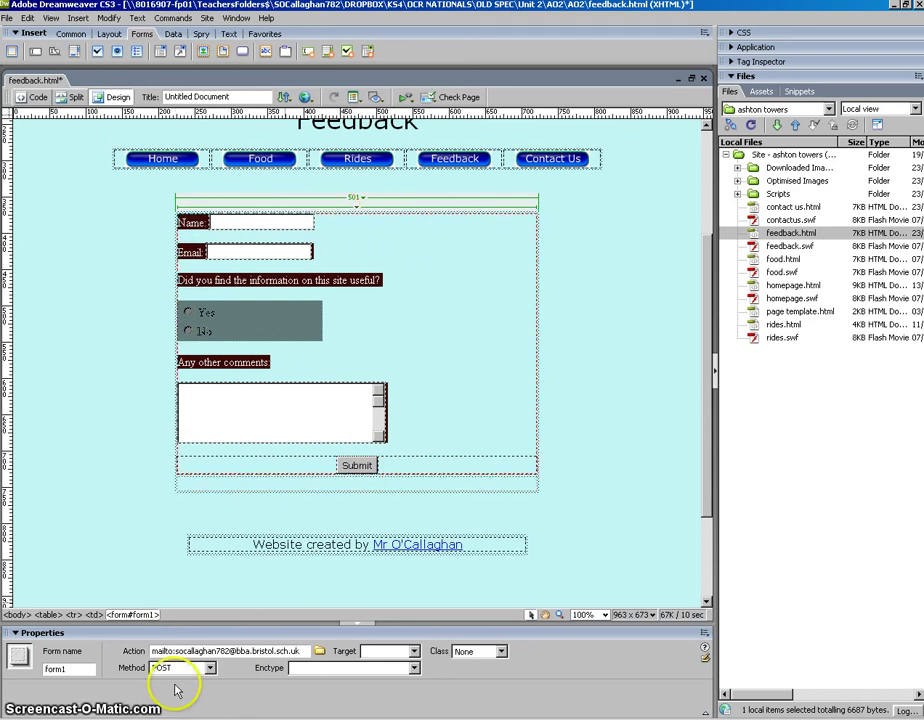
pyautogui.moveTo(298, 651); pyautogui.dragTo(176, 651)
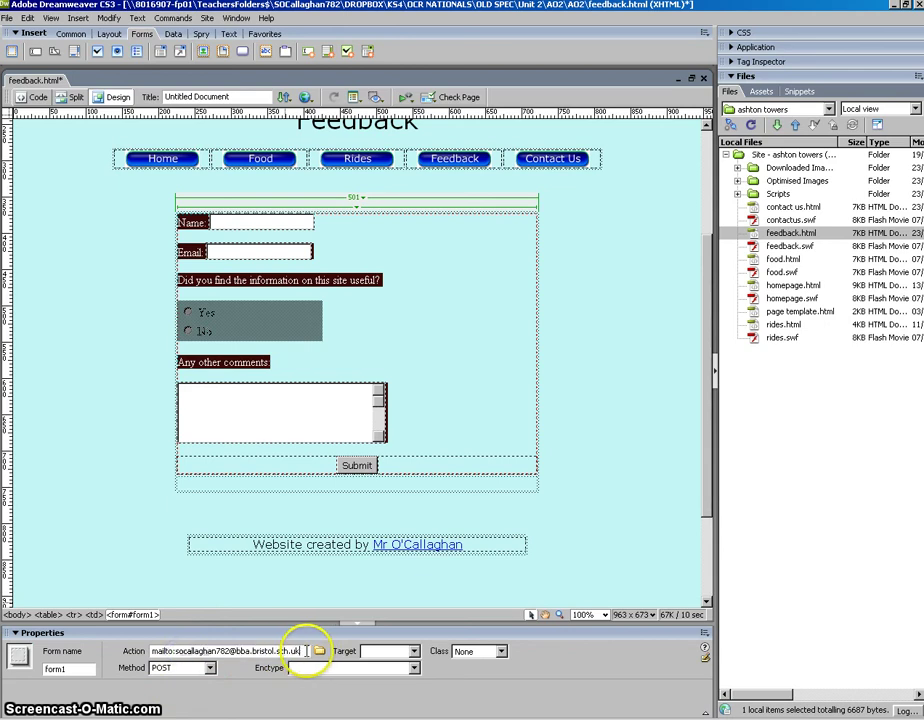
pyautogui.click(610, 410)
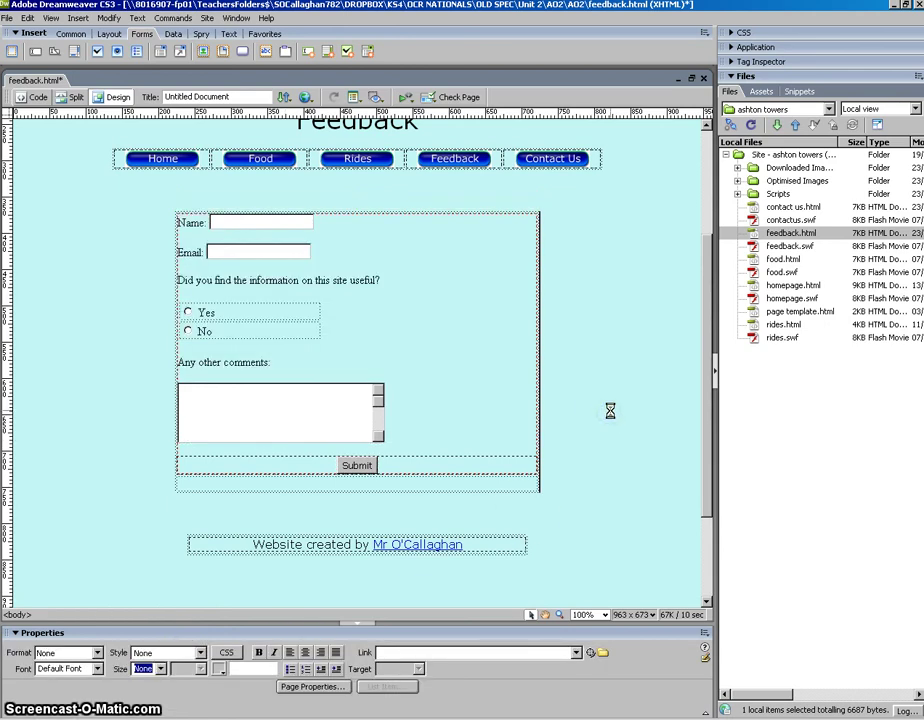
# - Save feedback.html and preview the finished form in Internet Explorer with F12
pyautogui.click(9, 19)
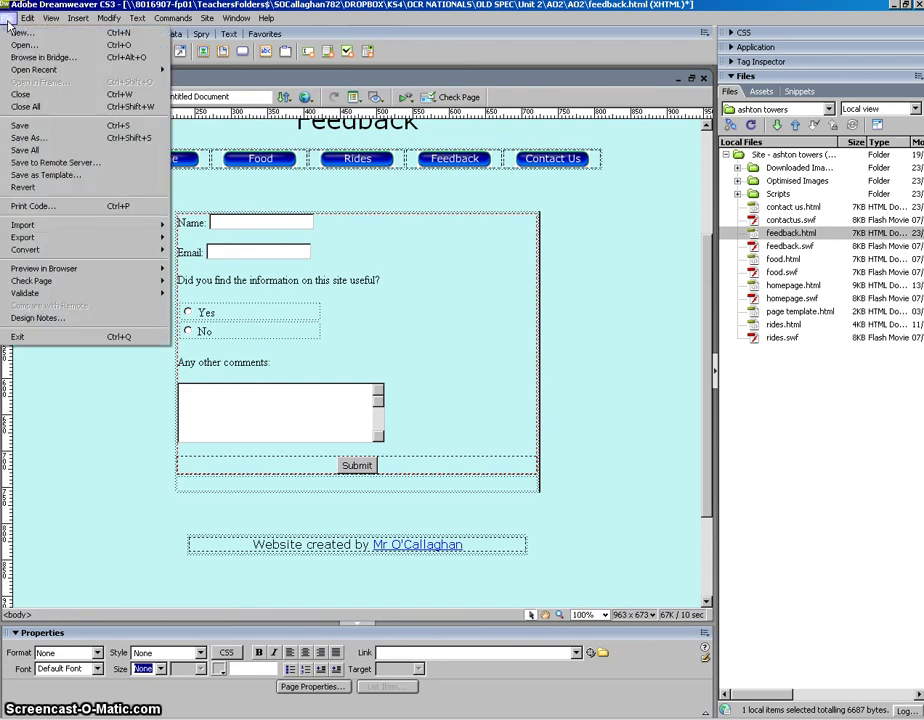
pyautogui.click(17, 127)
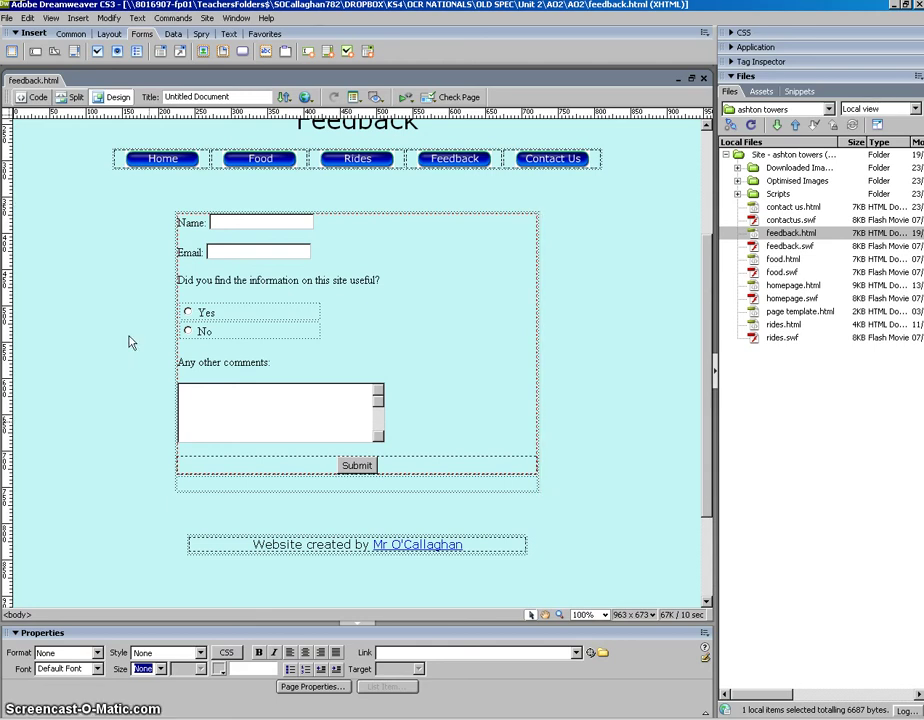
pyautogui.press('F12')
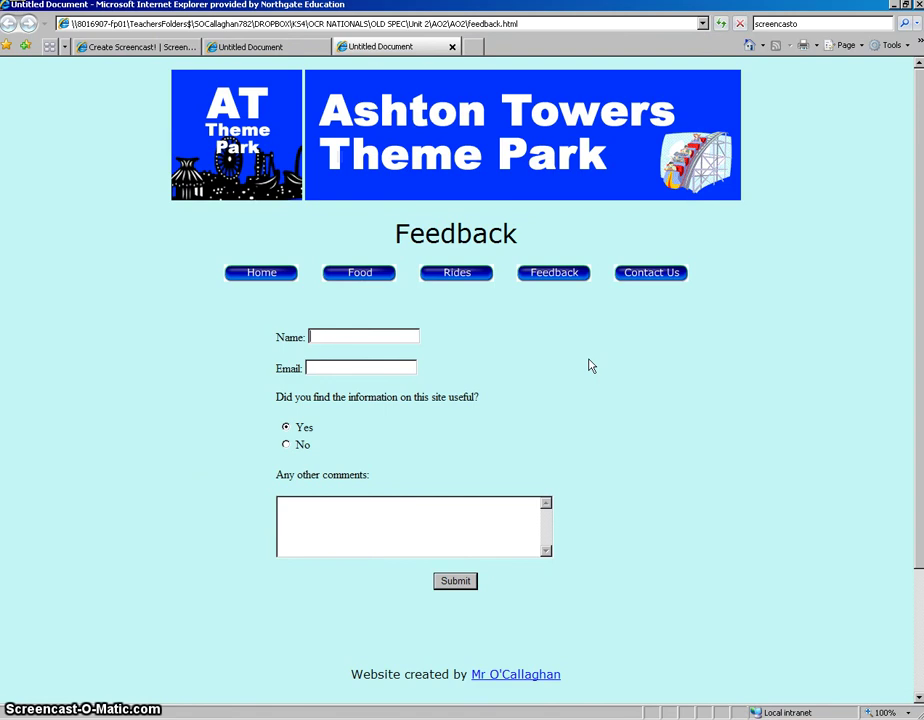